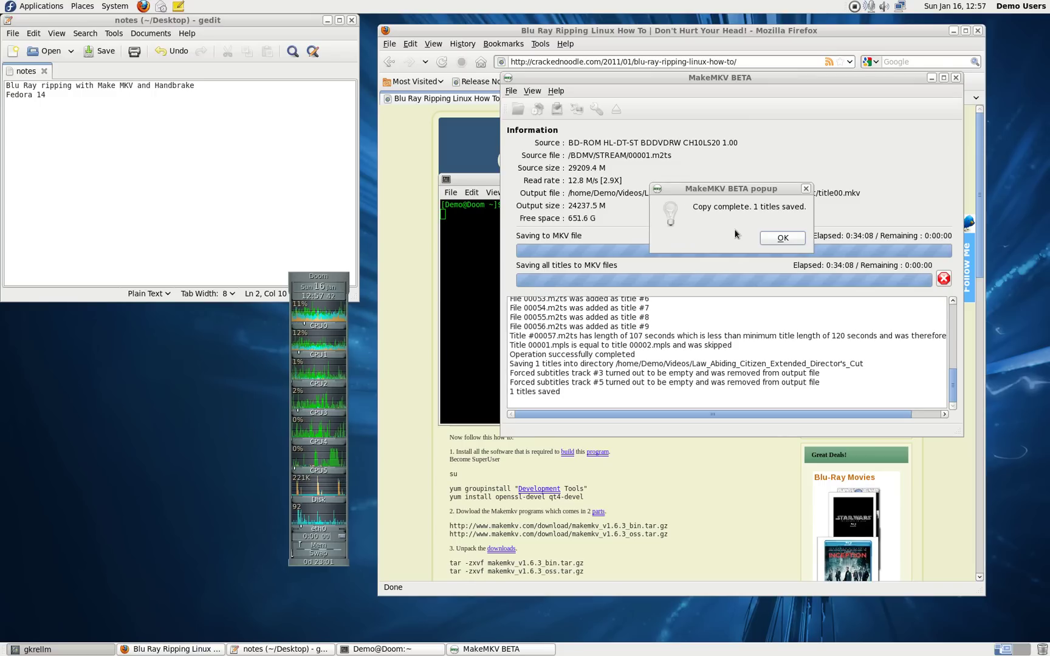
Dismiss MakeMKV's 'Copy complete. 1 titles saved.' notice
{"action": "left_click", "coordinate": [770, 238]}
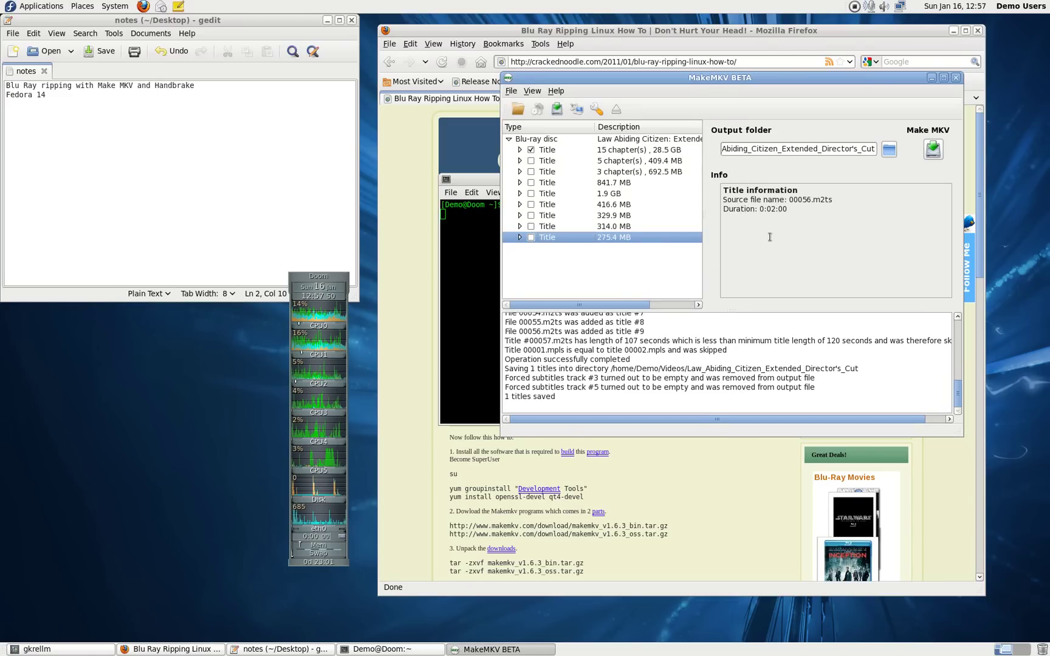
Quit MakeMKV, move the terminal bottom-left, and start HandBrake from Sound & Video
{"action": "left_click", "coordinate": [955, 78]}
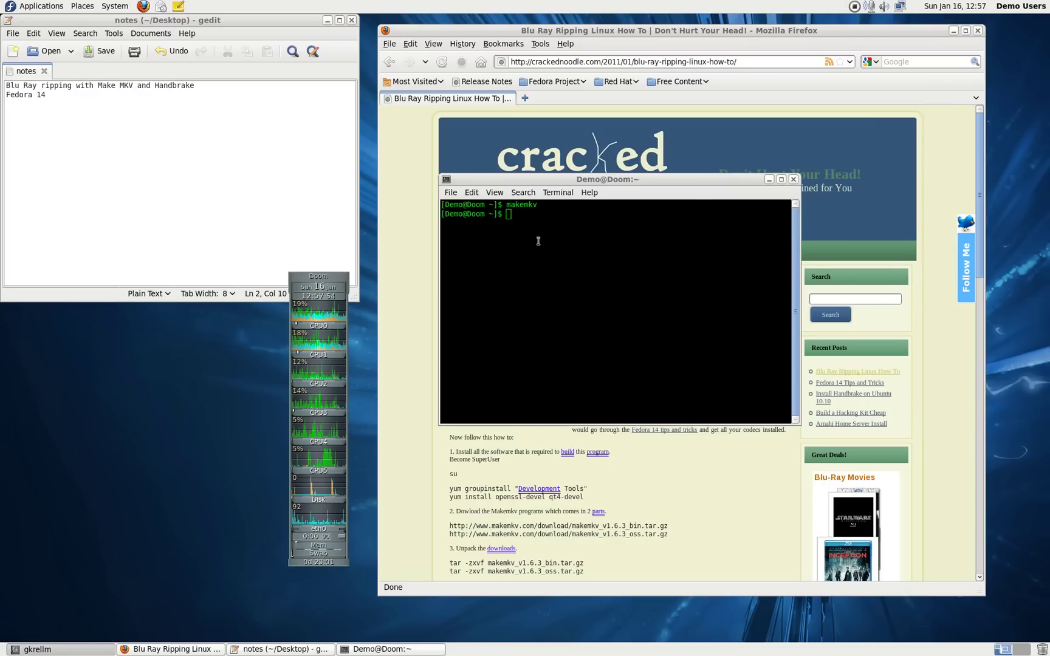
{"action": "left_click_drag", "start_coordinate": [527, 180], "coordinate": [94, 365]}
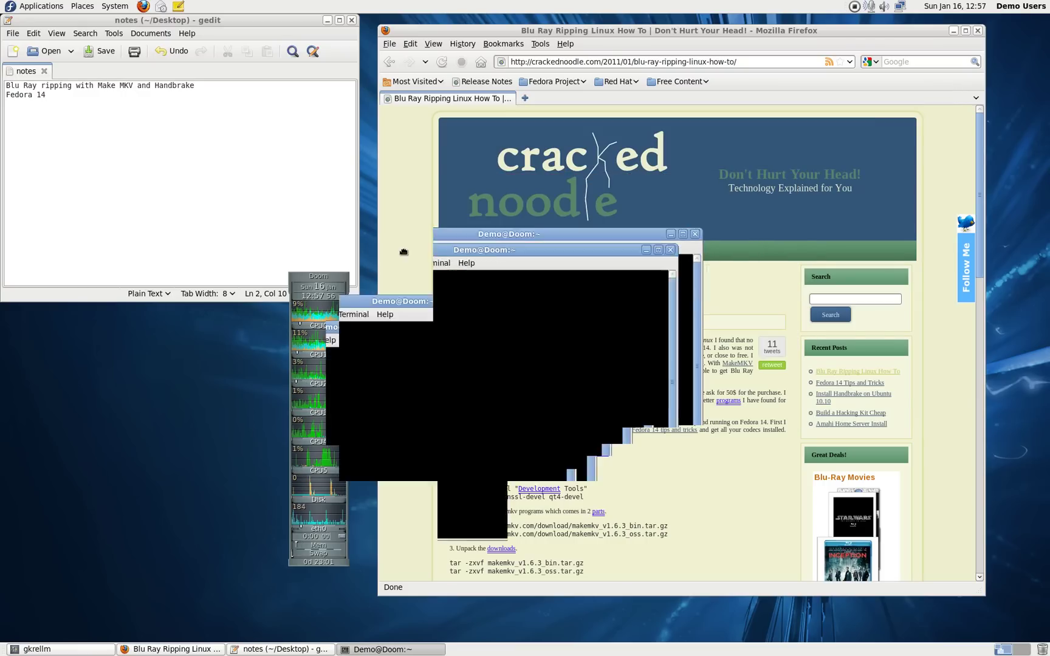
{"action": "left_click", "coordinate": [24, 7]}
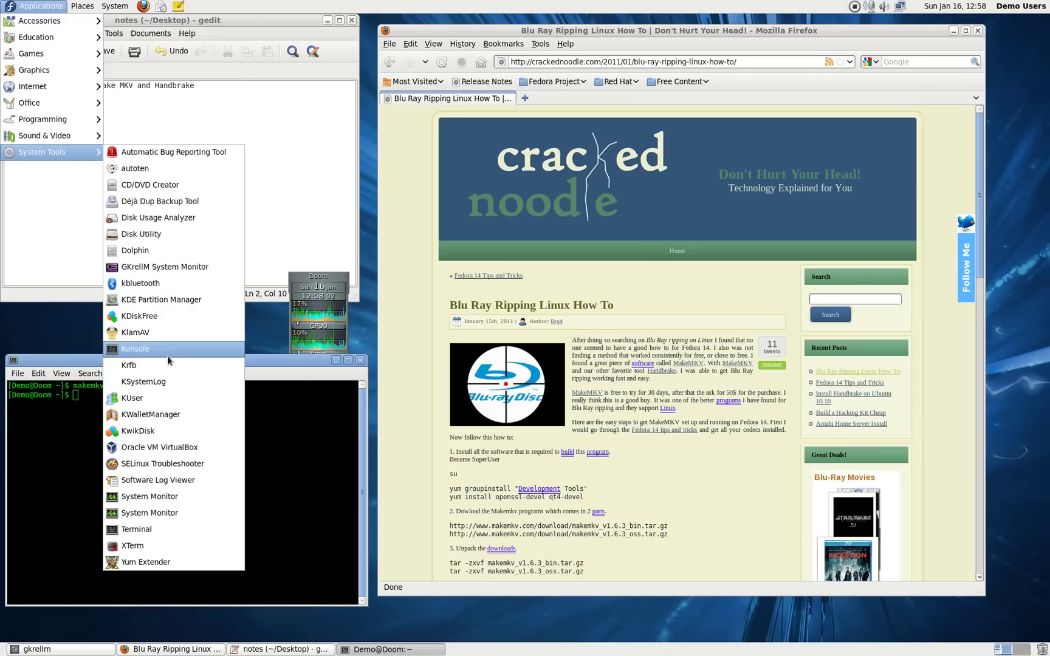
{"action": "mouse_move", "coordinate": [49, 135]}
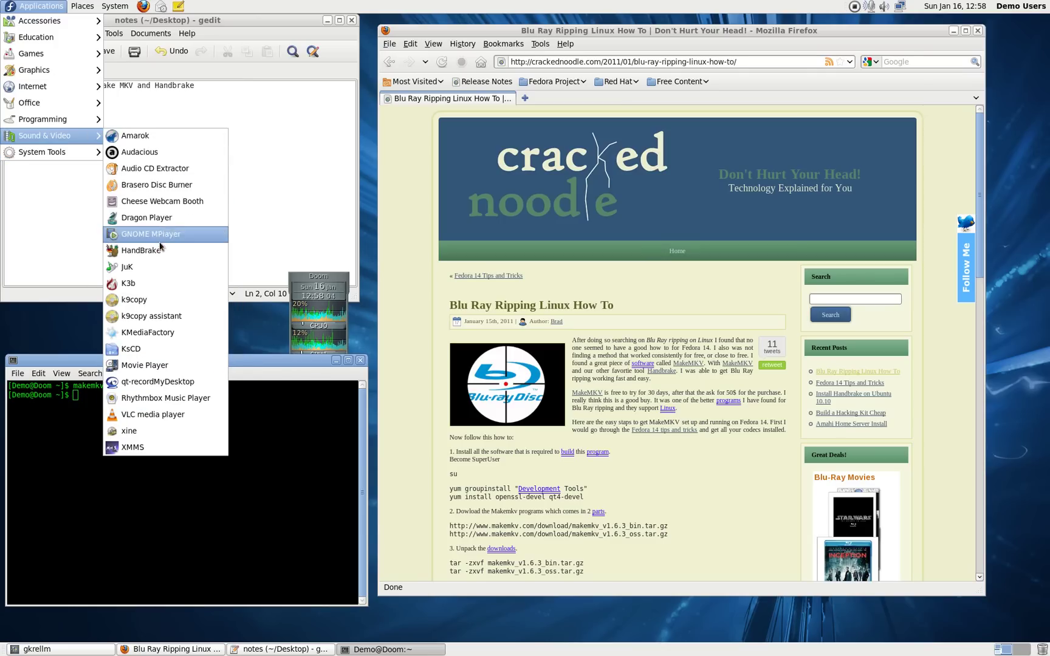
{"action": "left_click", "coordinate": [160, 252]}
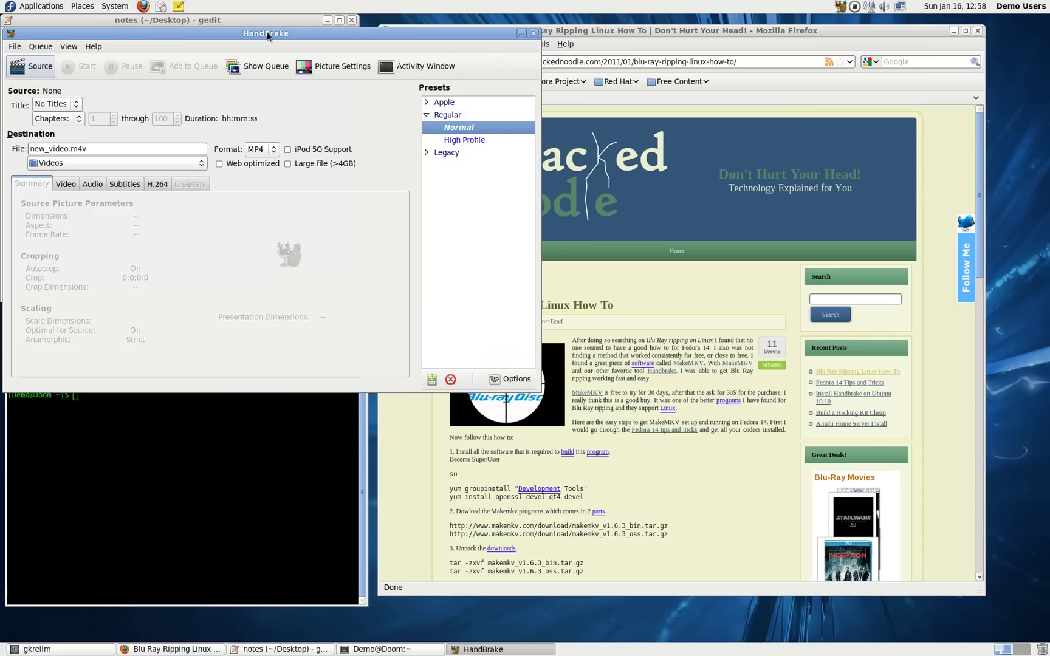
Browse the source chooser to Demo/Videos/Law_Abiding_Citizen_Extended_Director's_Cut, showing the 23.7 GB title00.mkv
{"action": "left_click_drag", "start_coordinate": [267, 35], "coordinate": [665, 99]}
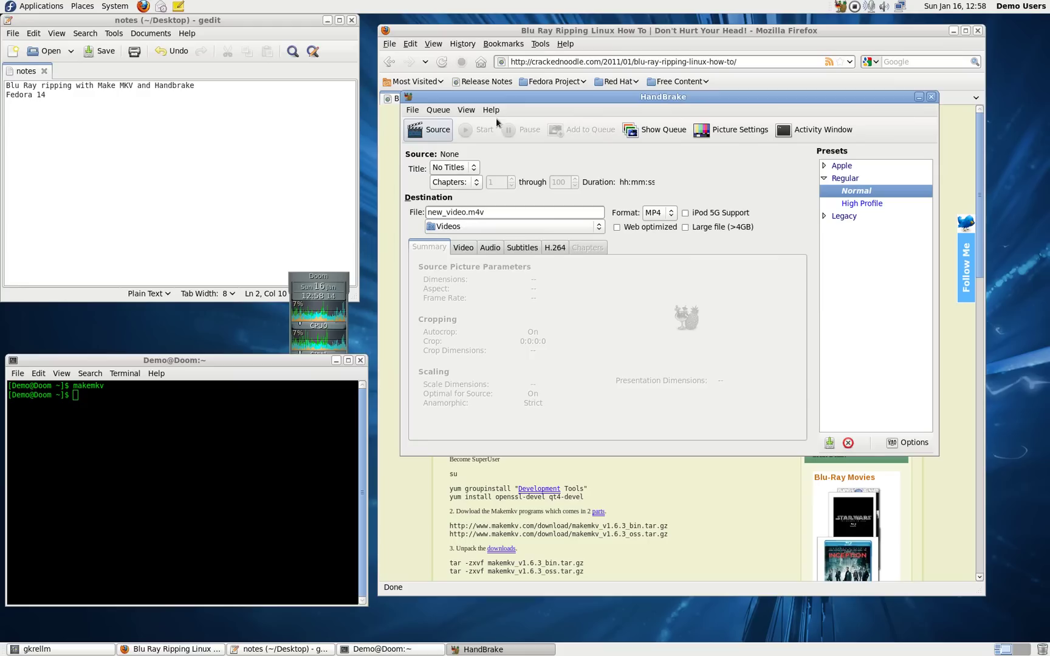
{"action": "left_click", "coordinate": [412, 110]}
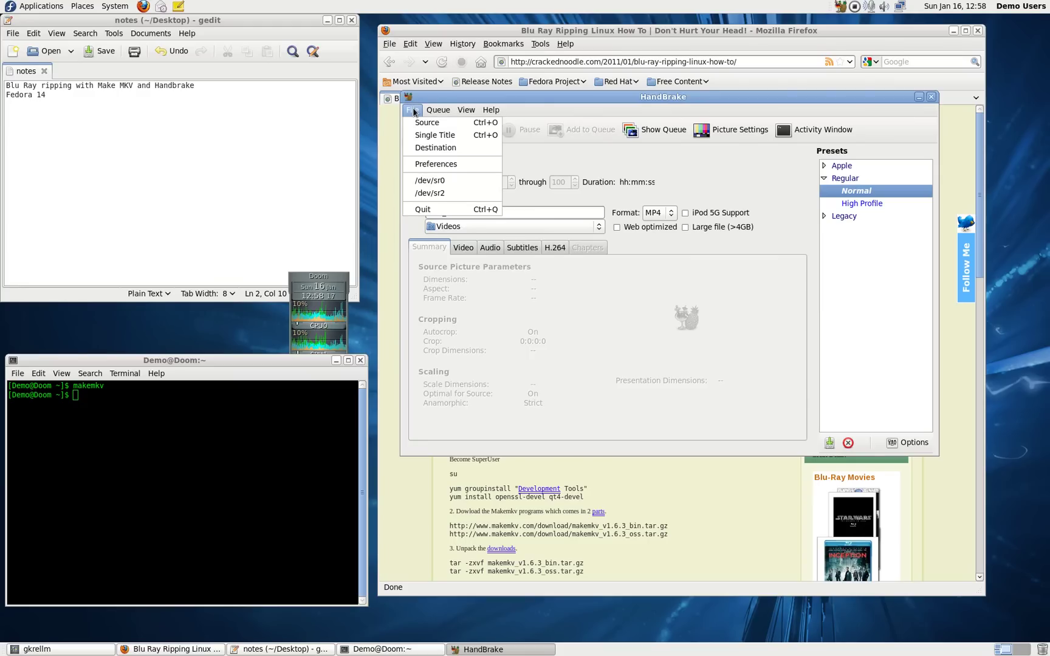
{"action": "left_click", "coordinate": [425, 123]}
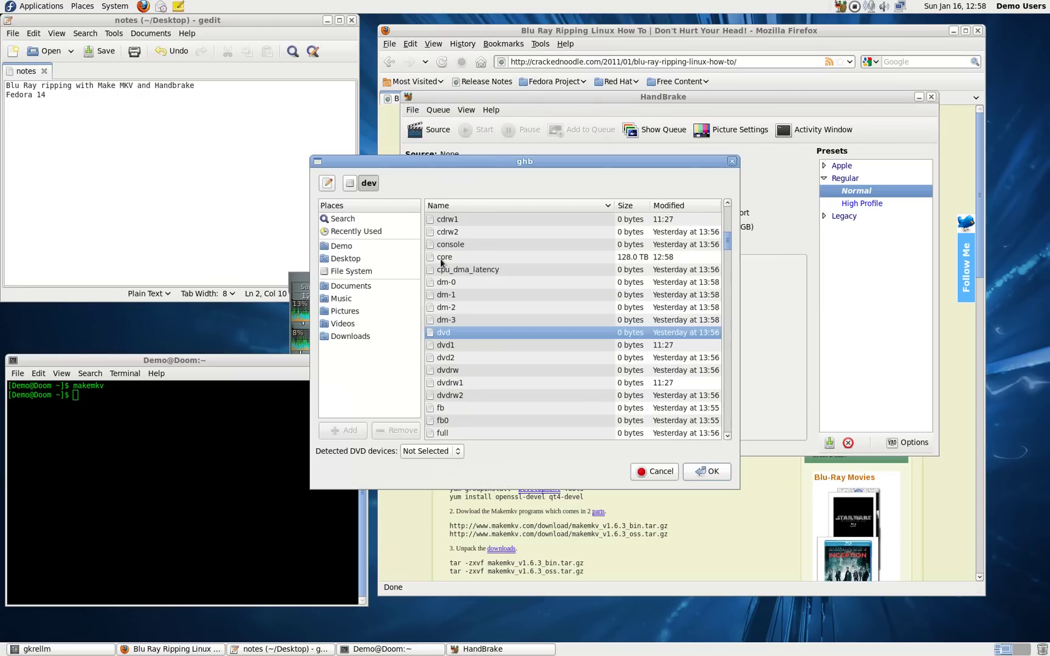
{"action": "left_click", "coordinate": [345, 249]}
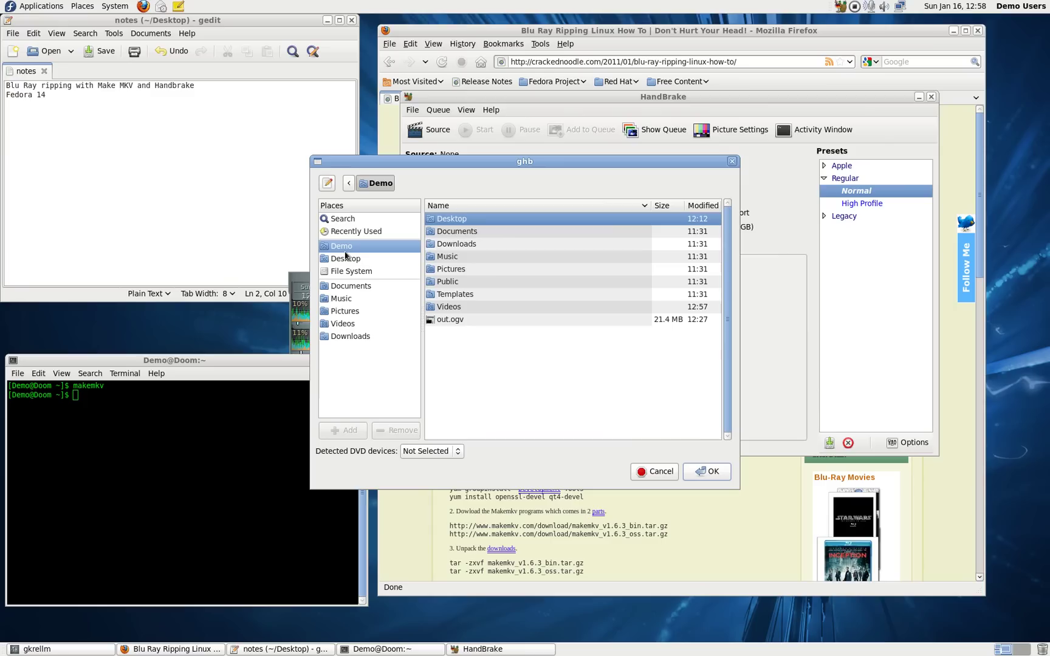
{"action": "double_click", "coordinate": [457, 308]}
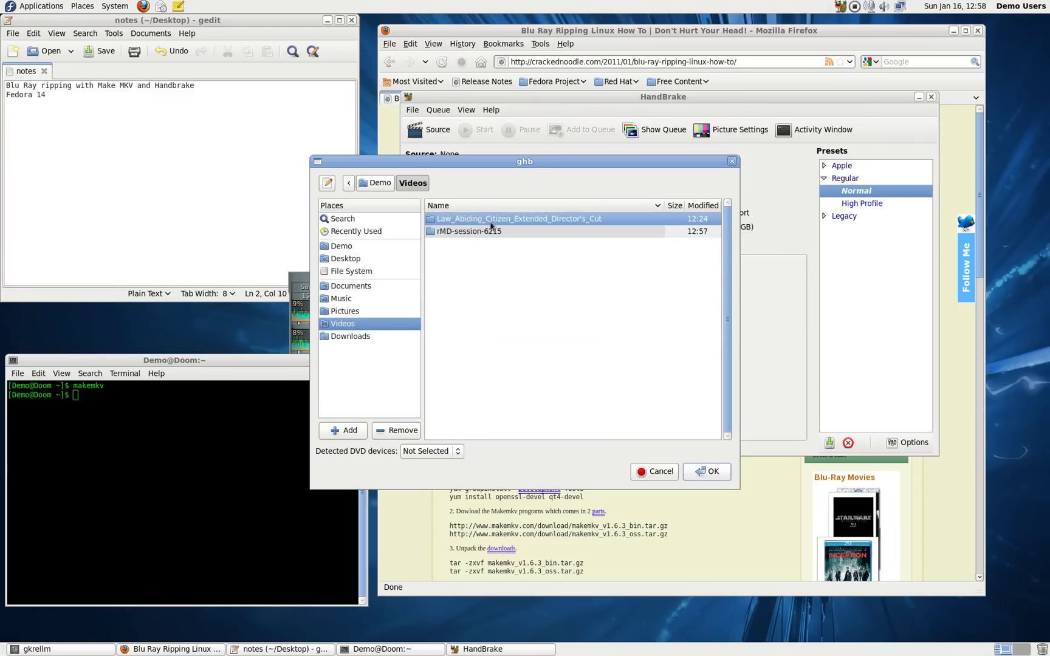
{"action": "double_click", "coordinate": [489, 221]}
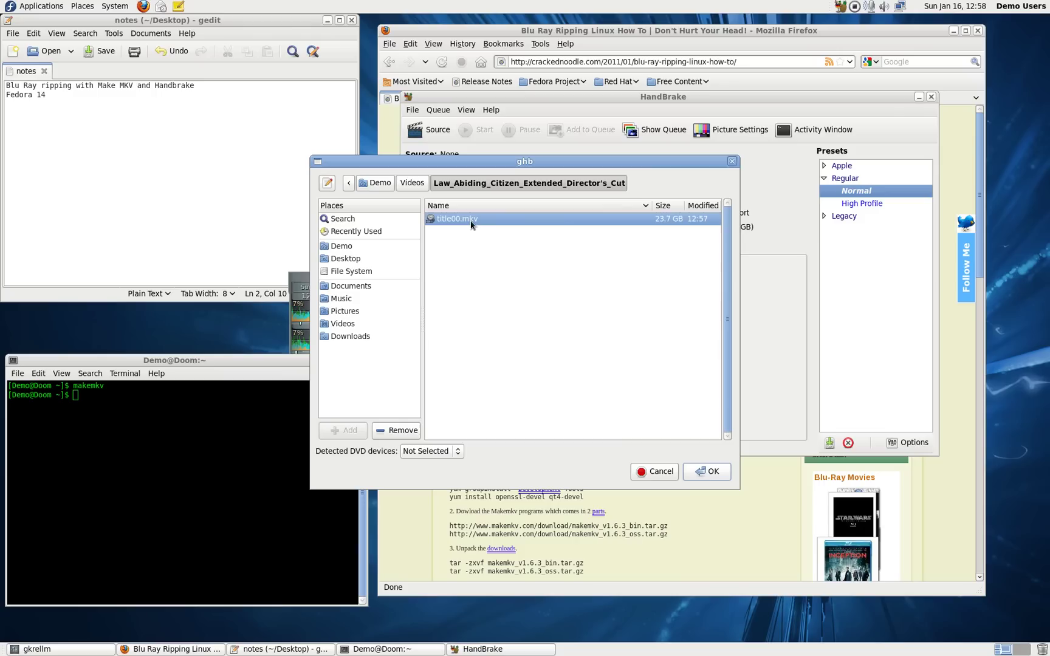
Load title00.mkv as the source and enable 'Large file (>4GB)' for the MP4 output
{"action": "left_click", "coordinate": [707, 473]}
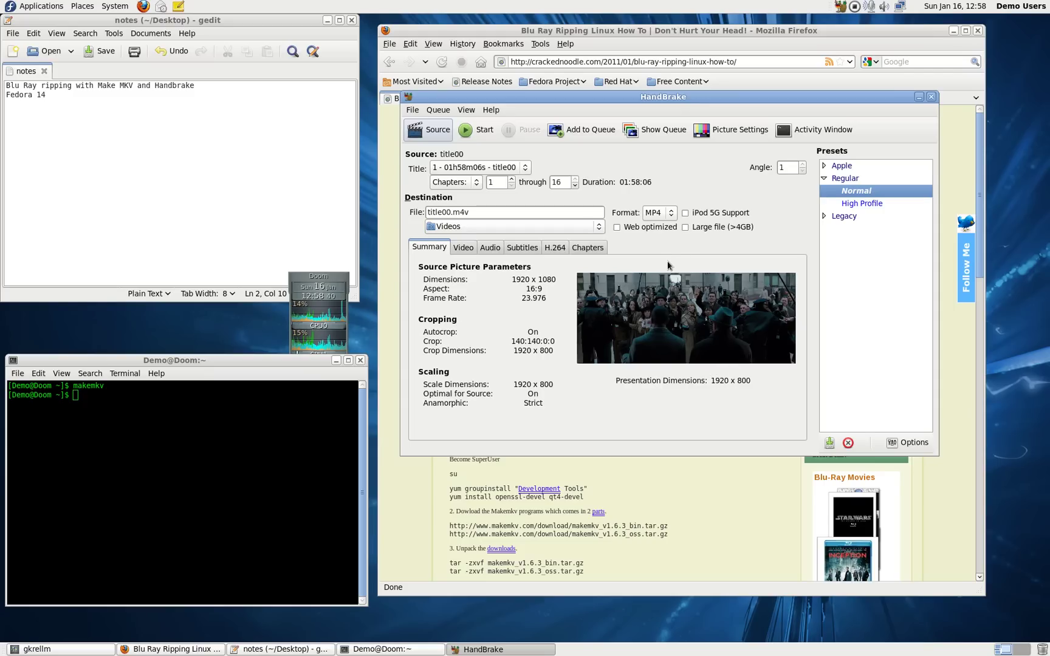
{"action": "left_click", "coordinate": [685, 228]}
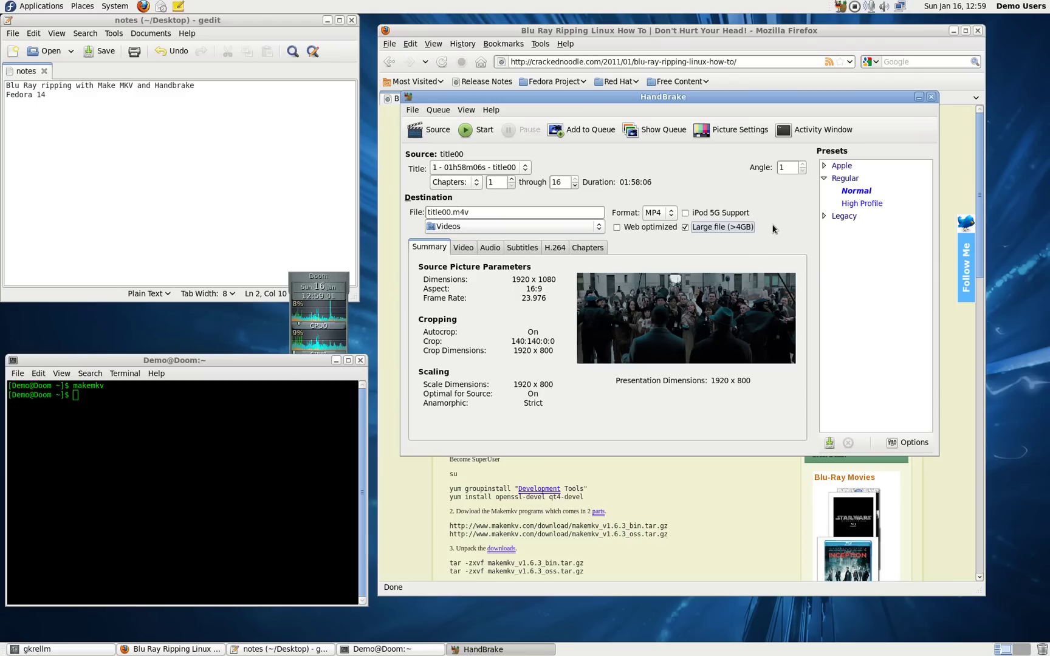
Replace 'title00' in the output file name with 'Law Abiding Citizen HD'
{"action": "left_click", "coordinate": [451, 212]}
{"action": "left_click_drag", "start_coordinate": [452, 212], "coordinate": [417, 215]}
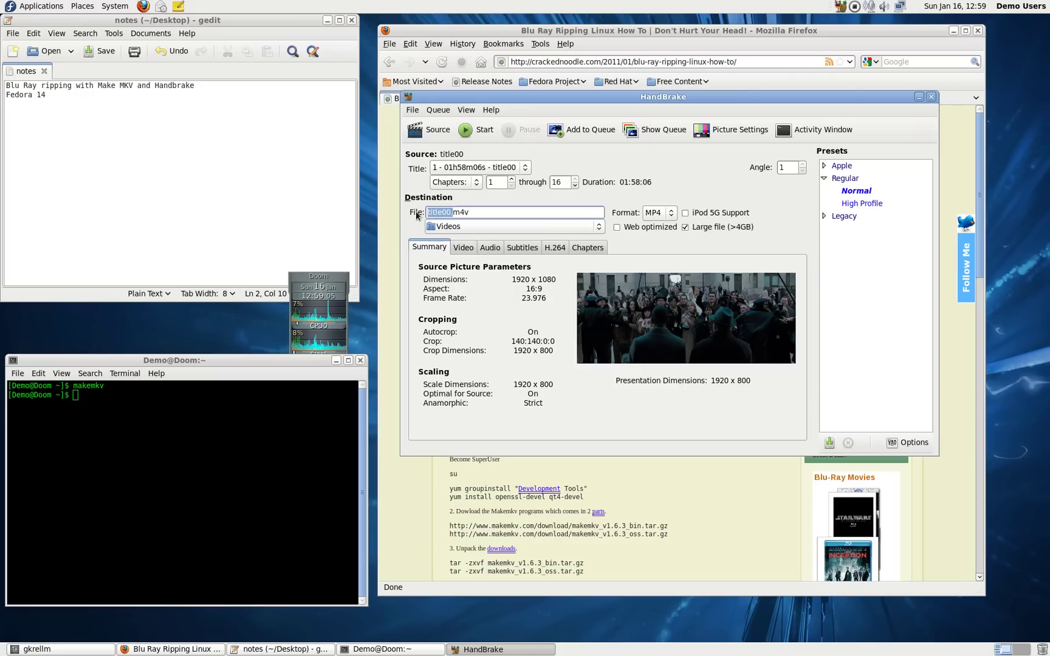
{"action": "type", "text": "Law "}
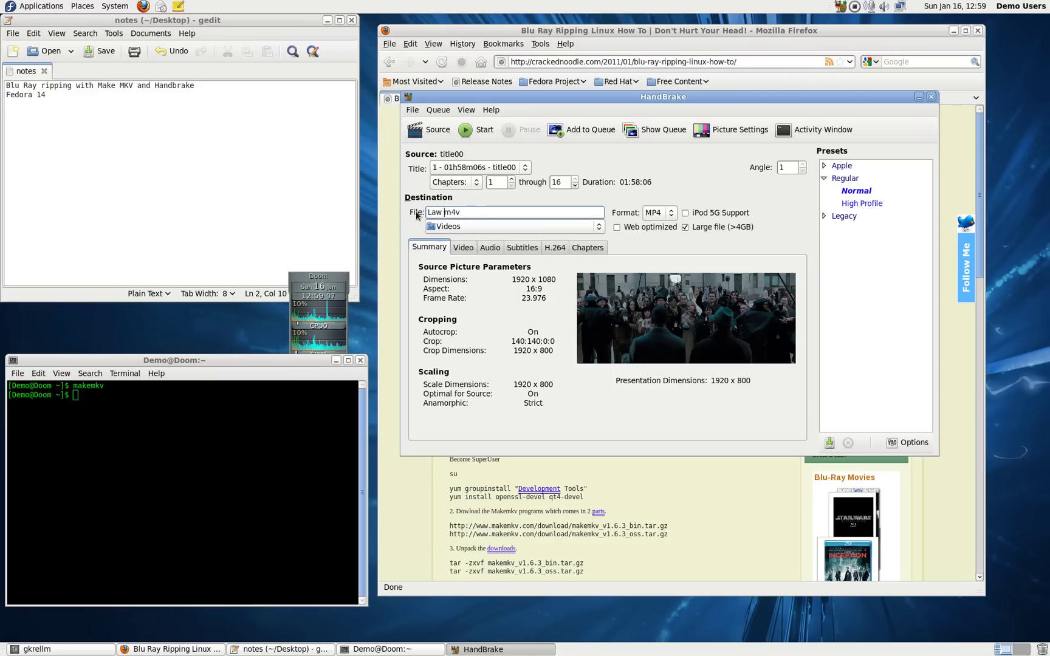
{"action": "type", "text": "B"}
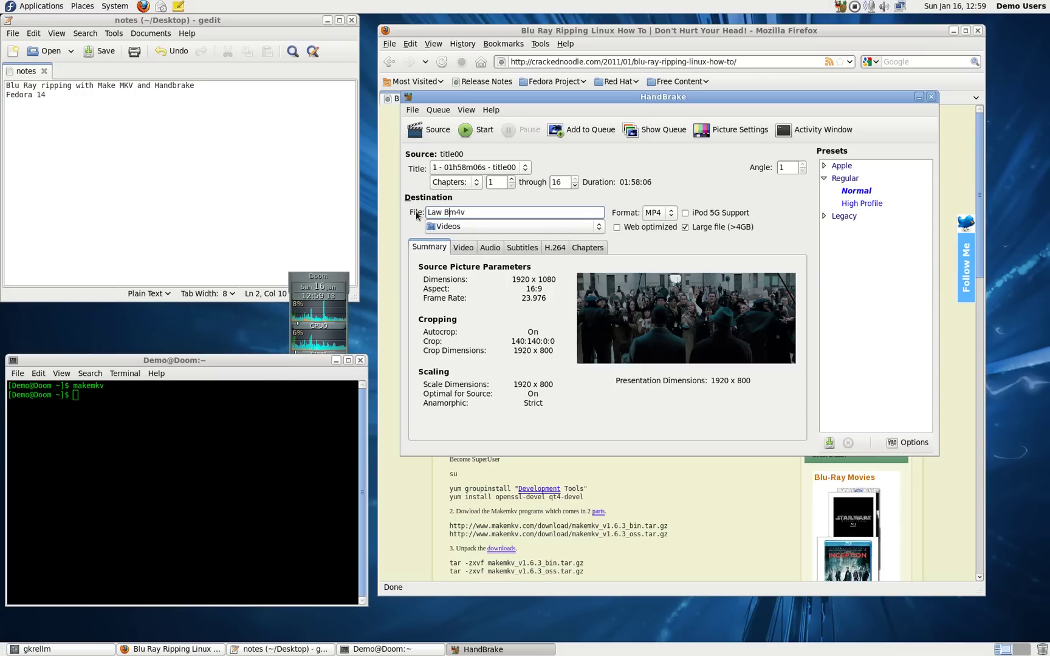
{"action": "key", "text": "BackSpace"}
{"action": "type", "text": "Abi"}
{"action": "type", "text": "ding C"}
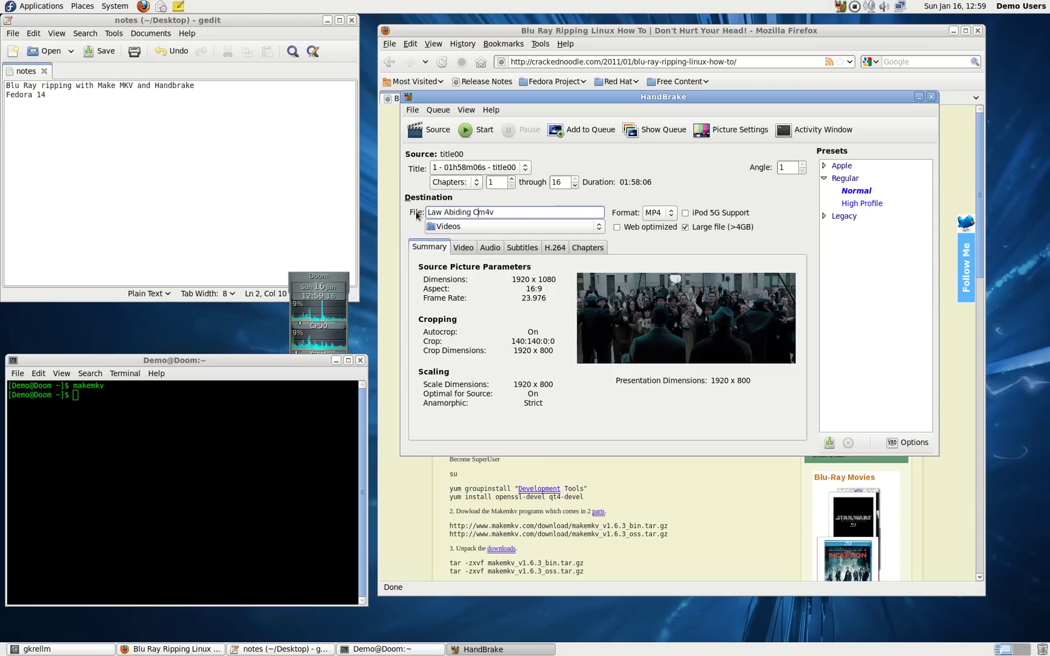
{"action": "type", "text": "iti"}
{"action": "type", "text": "zen"}
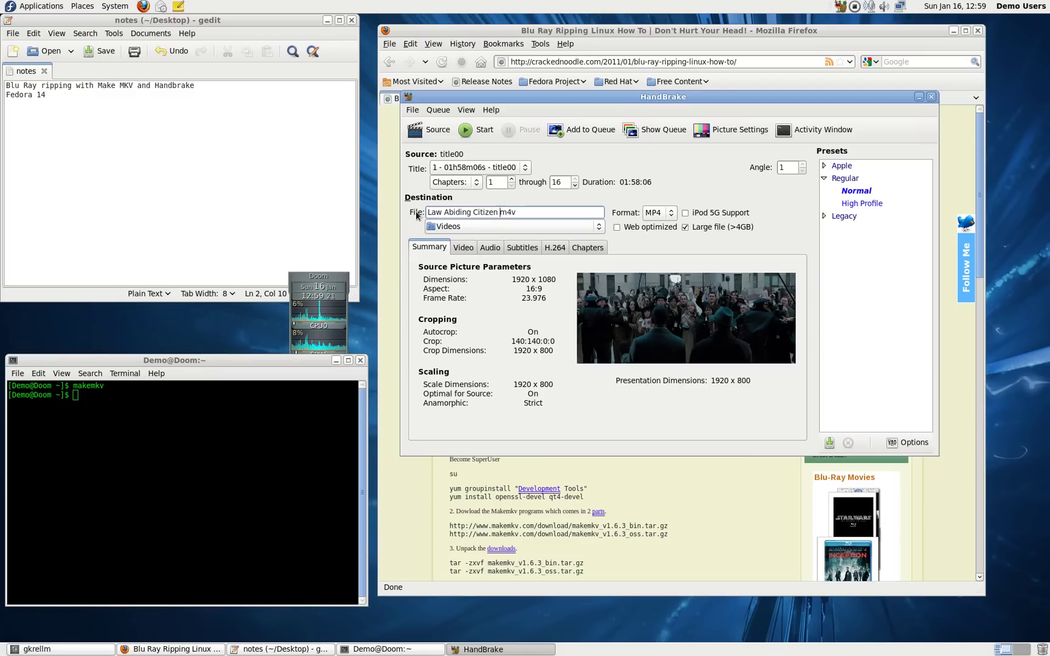
{"action": "type", "text": " HD"}
{"action": "type", "text": "."}
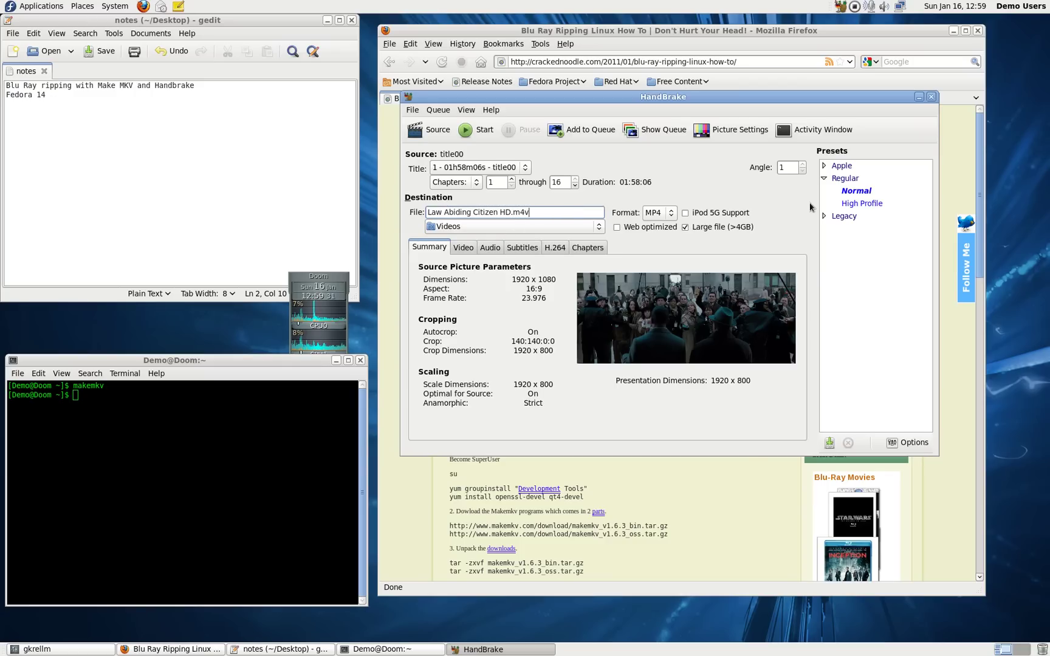
Start encoding to Law Abiding Citizen HD.m4v and place the gkrellm monitor beside HandBrake
{"action": "left_click", "coordinate": [483, 135]}
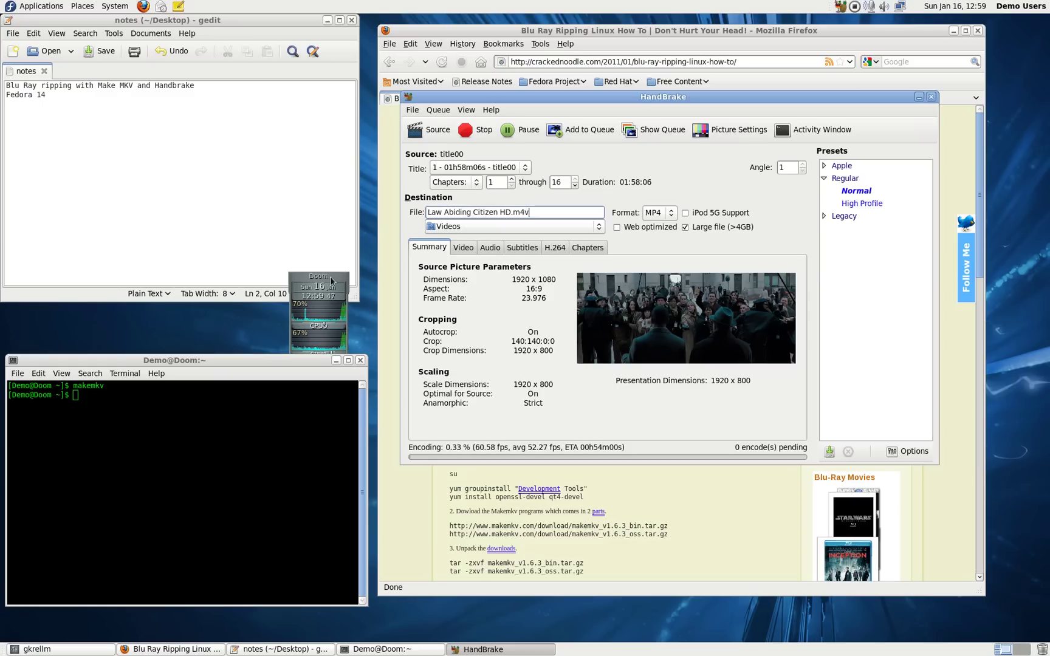
{"action": "left_click_drag", "start_coordinate": [331, 281], "coordinate": [522, 174]}
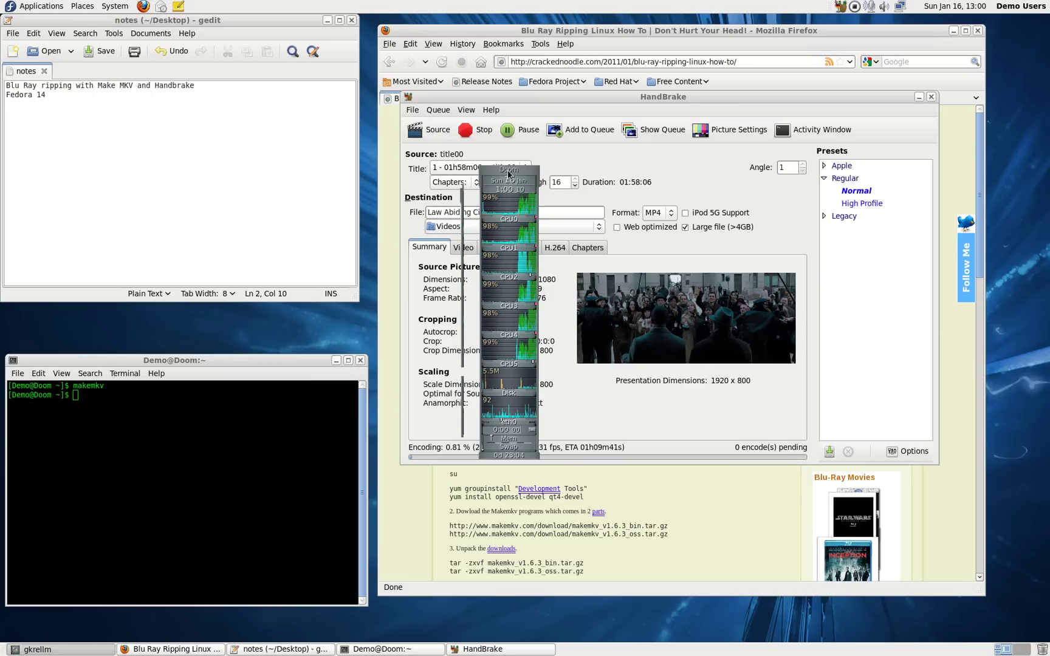
{"action": "left_click_drag", "start_coordinate": [509, 174], "coordinate": [342, 192]}
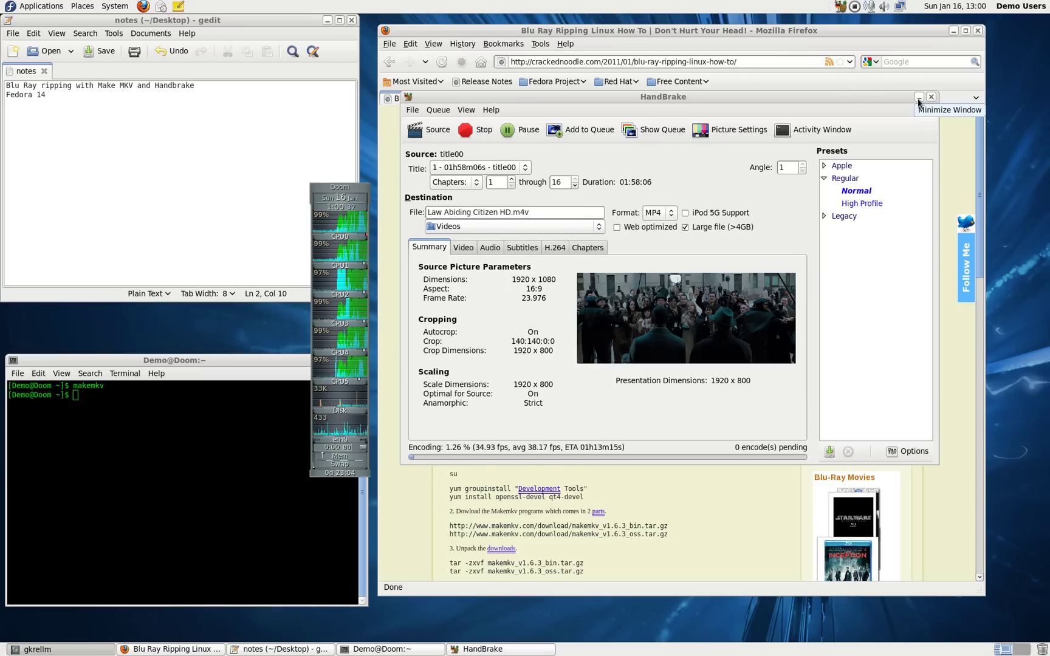
Minimize the encoding HandBrake window to show the Blu Ray Ripping Linux How To page
{"action": "left_click", "coordinate": [918, 98]}
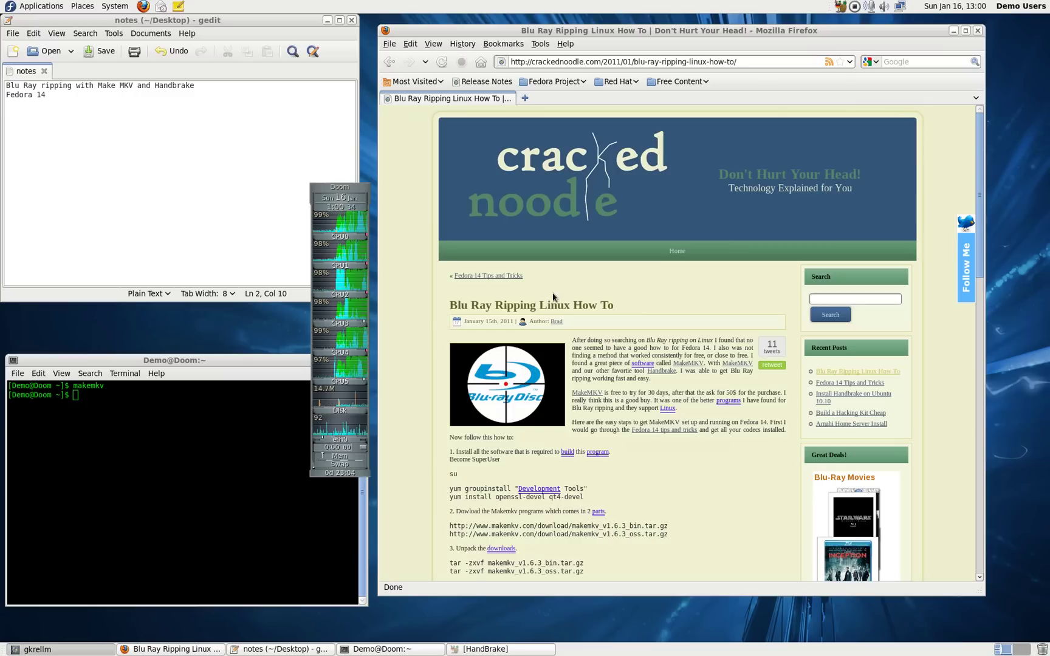